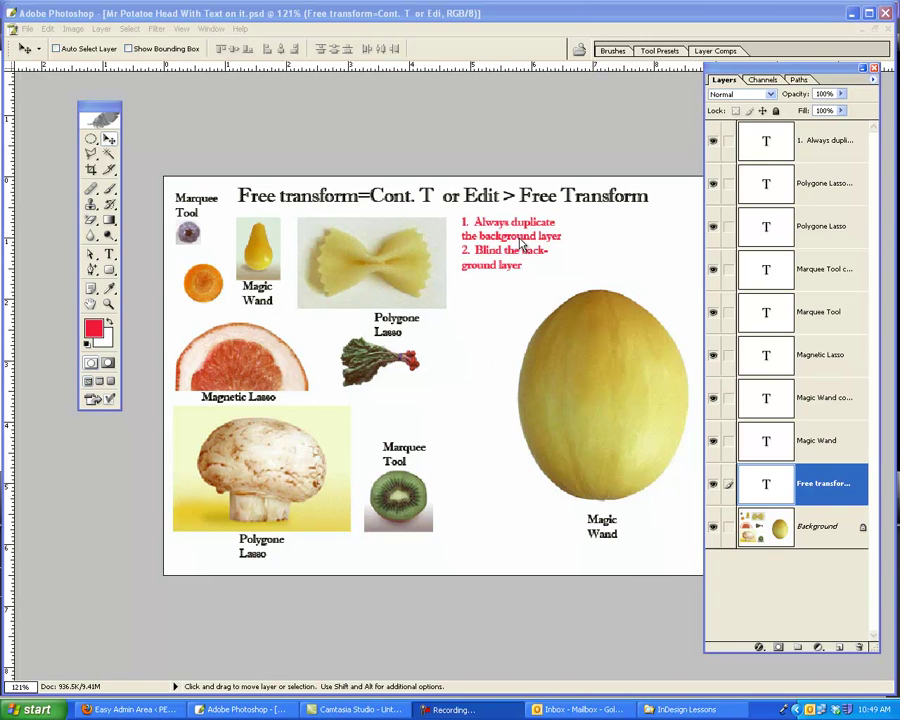
# Duplicate the Background layer and hide the original Background layer beneath the copy.
pyautogui.click(810, 530)
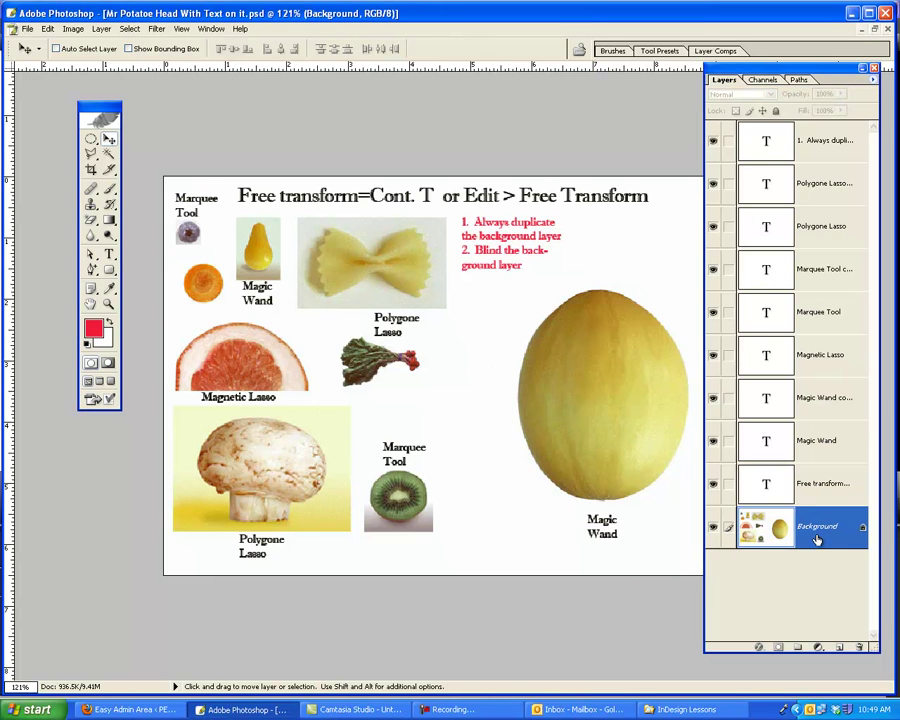
pyautogui.moveTo(817, 540); pyautogui.dragTo(840, 648)
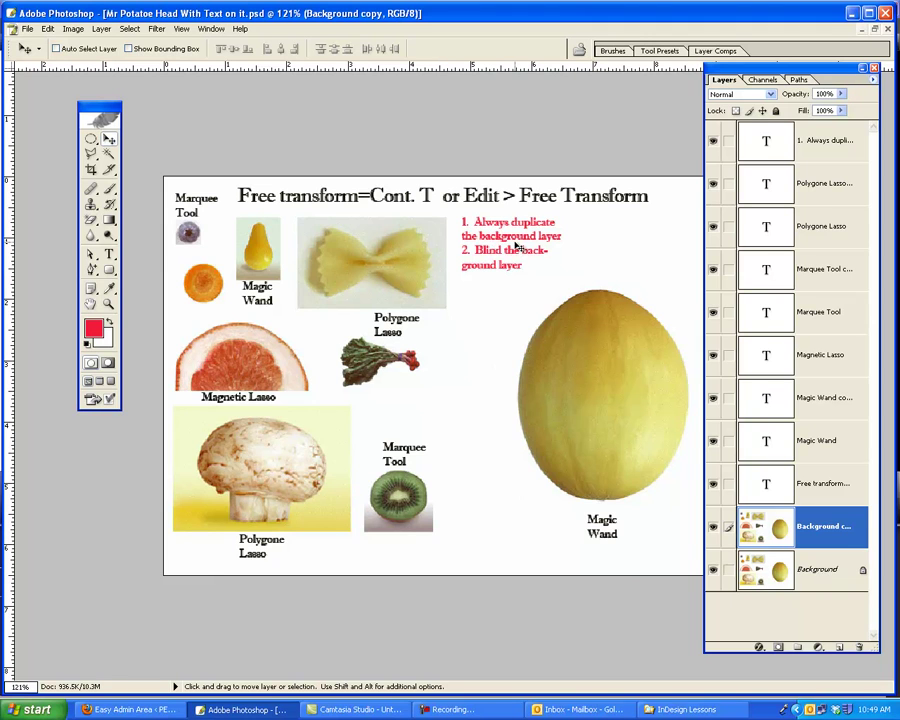
pyautogui.click(713, 570)
# Select the whole melon on the duplicated background with the Magic Wand, adding its differently shaded areas to one selection.
pyautogui.click(108, 156)
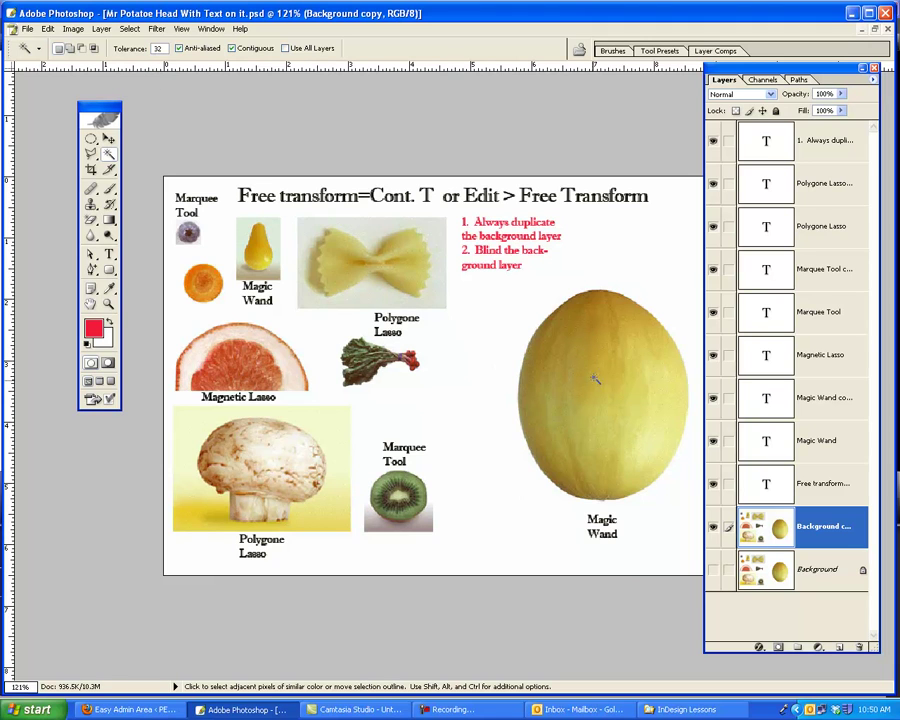
pyautogui.press('shift')
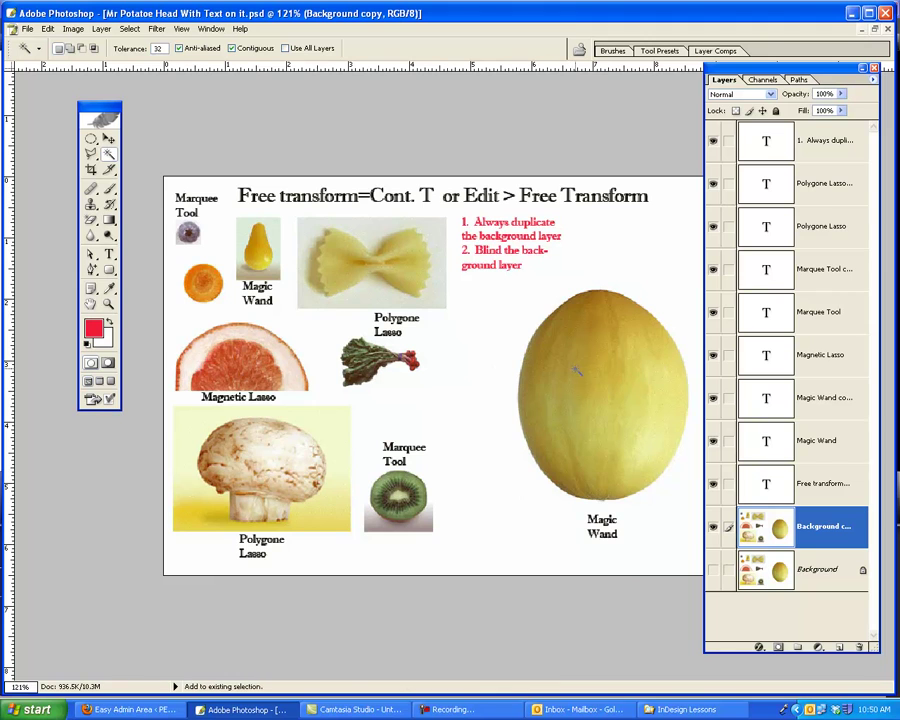
pyautogui.keyDown('shift'); pyautogui.click(568, 322); pyautogui.keyUp('shift')
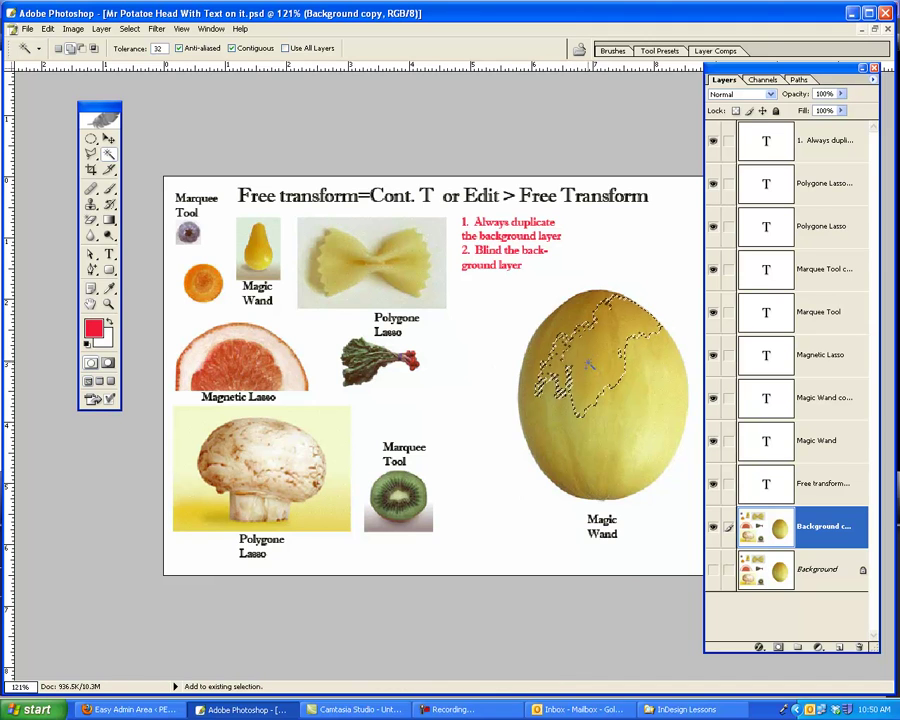
pyautogui.keyDown('shift'); pyautogui.click(576, 390); pyautogui.keyUp('shift')
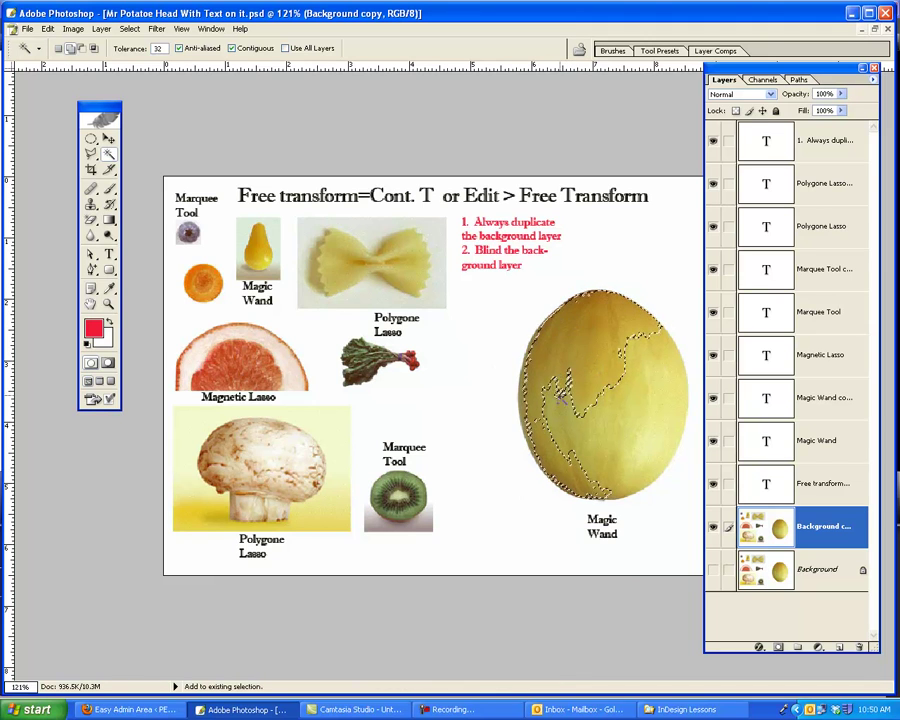
pyautogui.keyDown('shift'); pyautogui.click(586, 432); pyautogui.keyUp('shift')
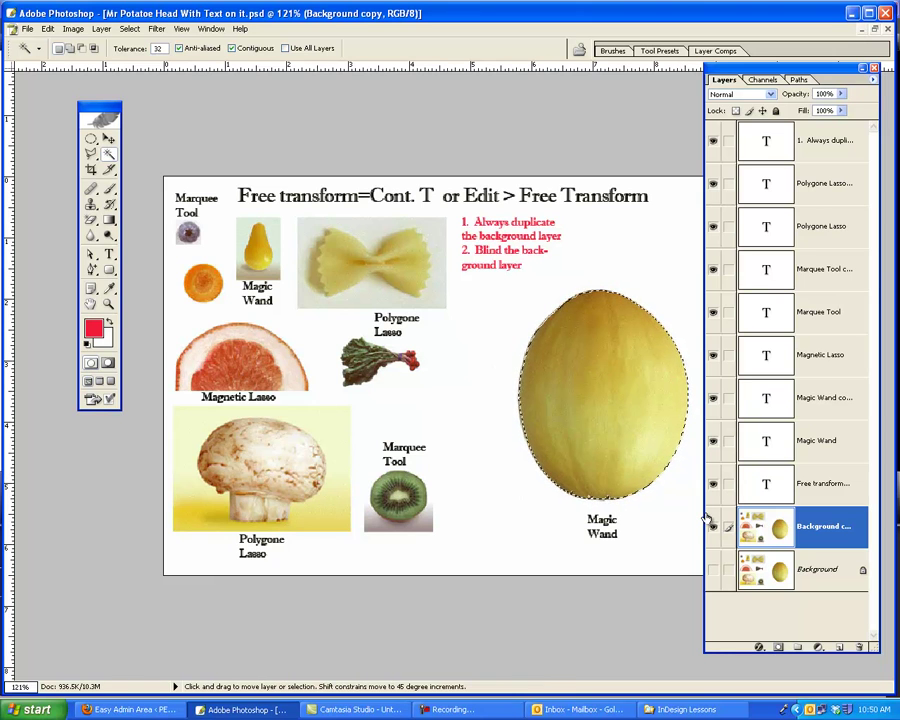
# Copy the selected melon onto its own new layer and rename that layer "head".
pyautogui.hotkey('ctrl', 'j')
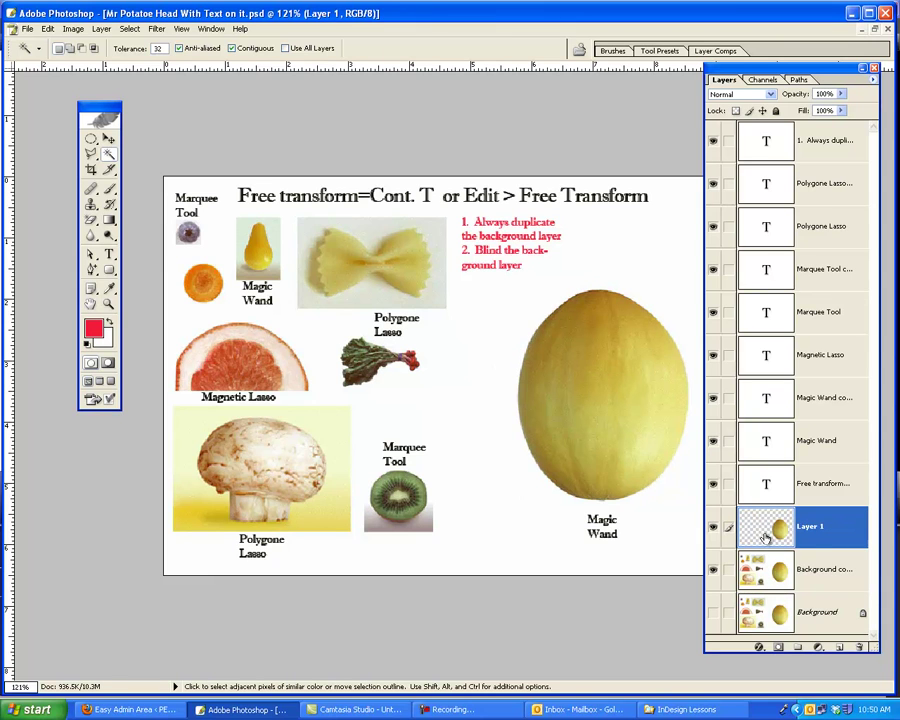
pyautogui.doubleClick(811, 527)
pyautogui.write('N')
pyautogui.press('Return')
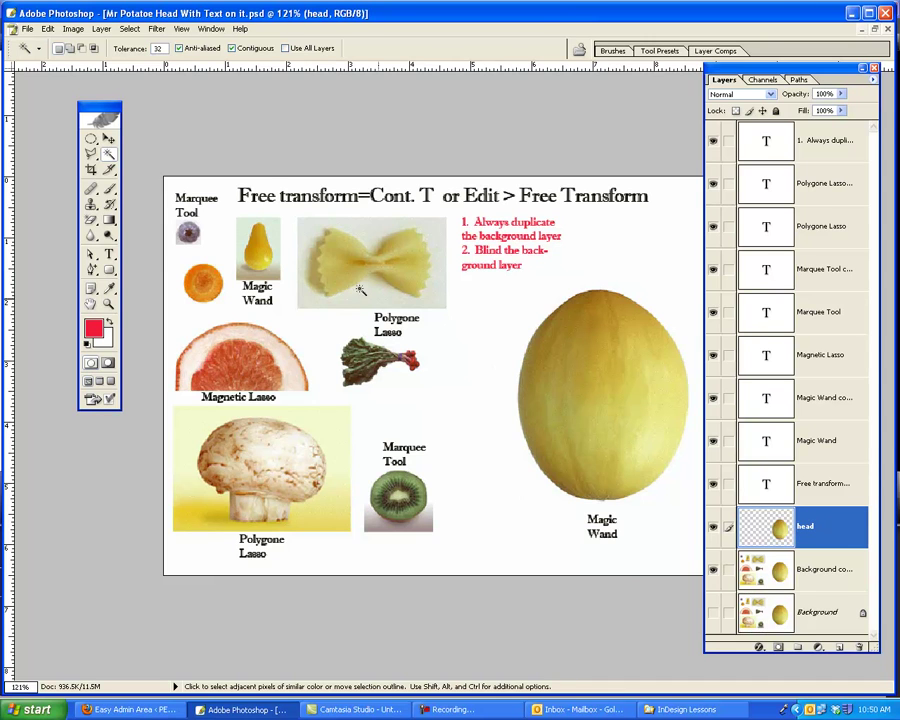
# Try moving the melon on the head layer around with the Move tool.
pyautogui.click(111, 141)
pyautogui.moveTo(526, 382); pyautogui.dragTo(547, 376)
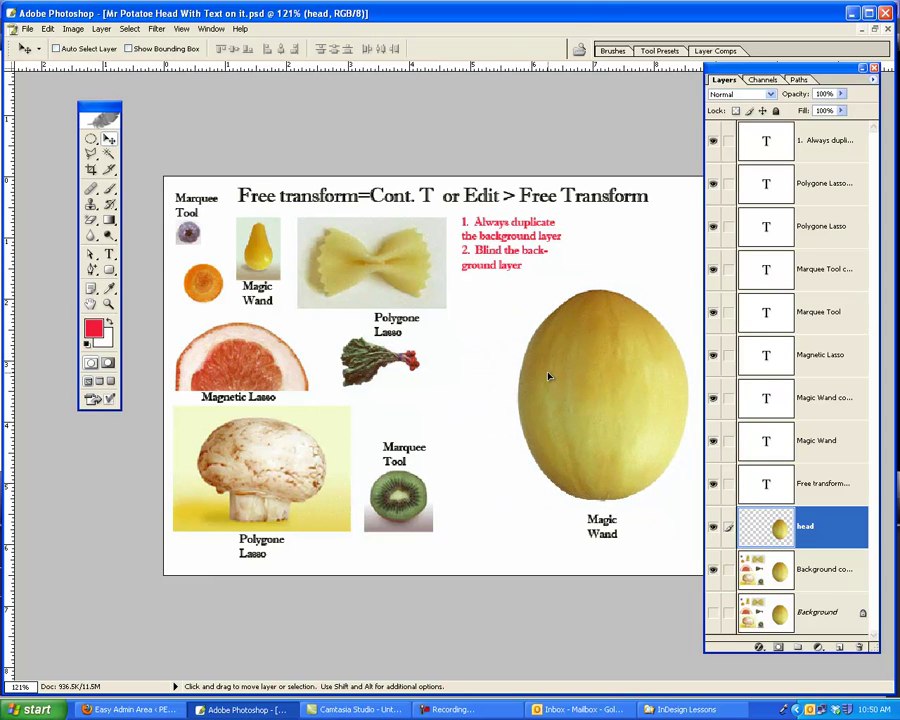
pyautogui.moveTo(546, 373); pyautogui.dragTo(545, 366)
# Select the round carrot slice on the Background copy layer with the Elliptical Marquee tool.
pyautogui.click(770, 570)
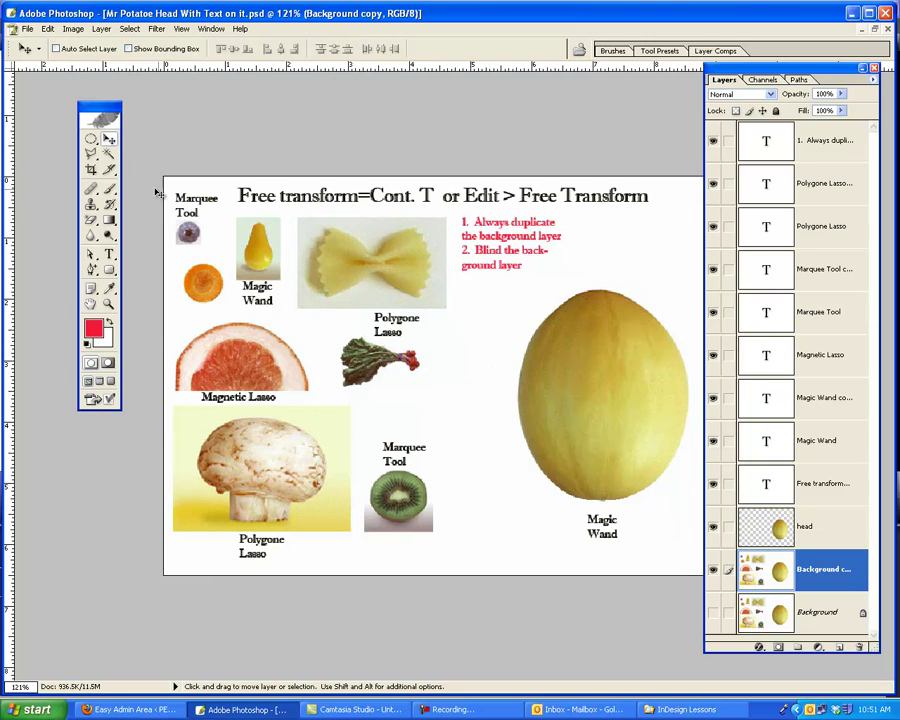
pyautogui.click(92, 141)
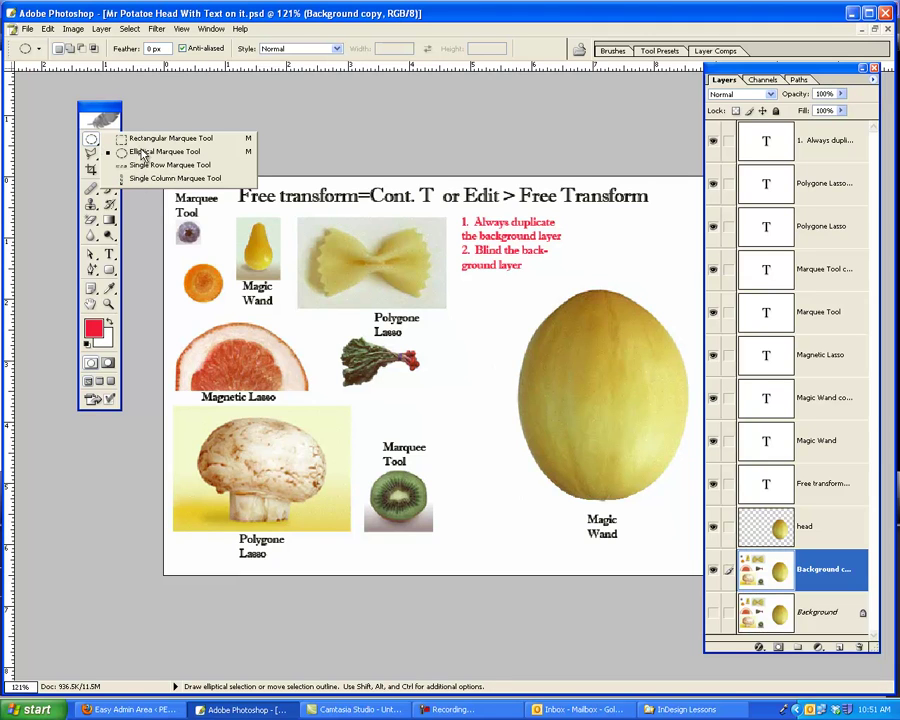
pyautogui.click(141, 152)
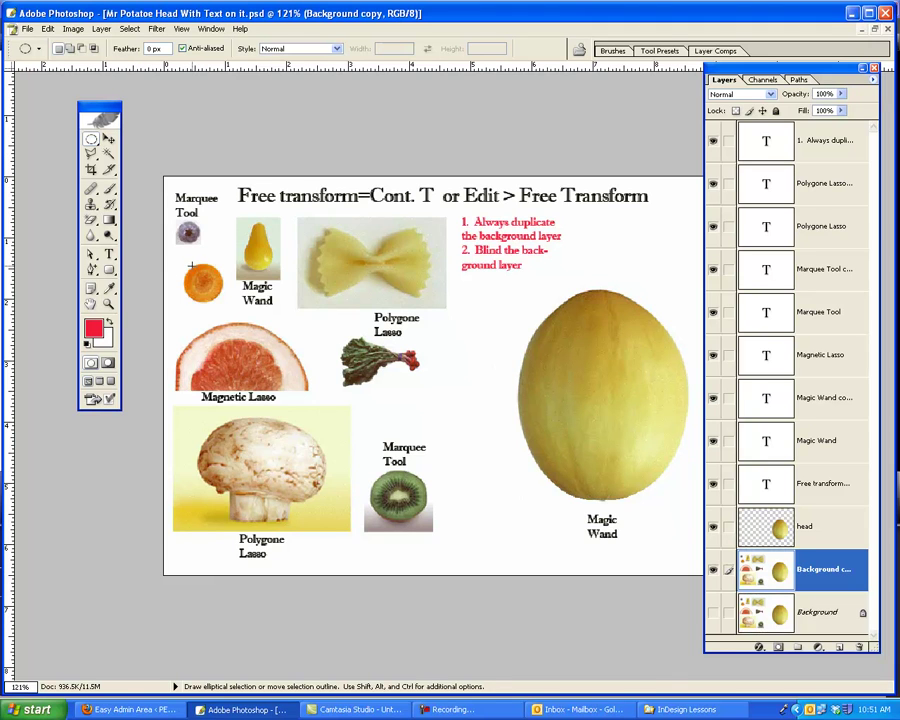
pyautogui.moveTo(186, 268); pyautogui.dragTo(199, 306)
pyautogui.moveTo(226, 302); pyautogui.dragTo(221, 302)
# Copy the selected carrot slice onto its own new layer and rename that layer "left eye".
pyautogui.press('ctrl')
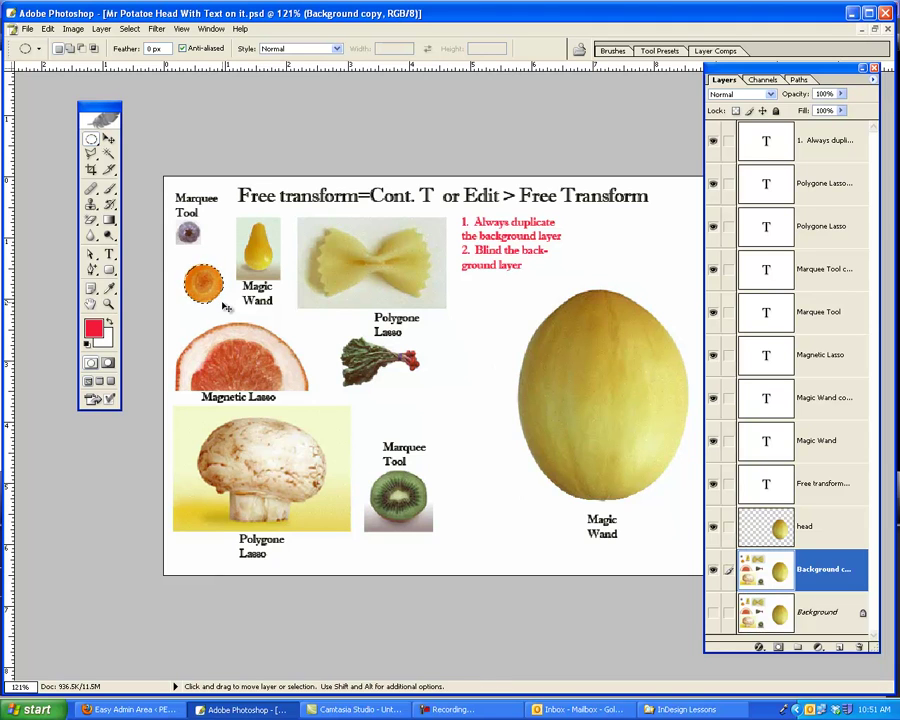
pyautogui.hotkey('ctrl', 'j')
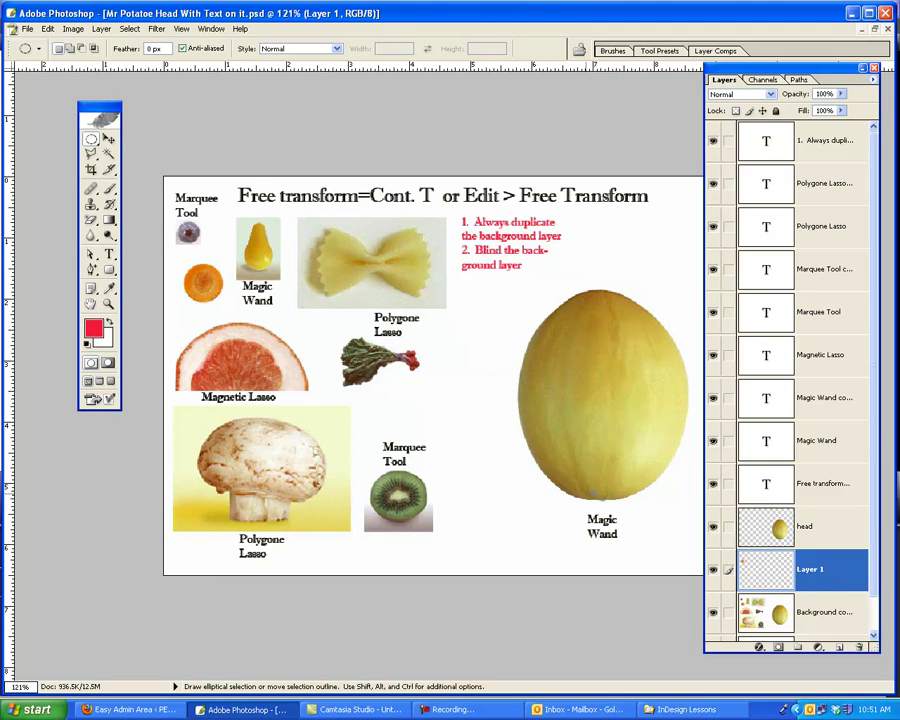
pyautogui.doubleClick(808, 570)
pyautogui.write('left eye')
pyautogui.press('Return')
# Stack the left eye layer above the head layer and place the carrot slice on the melon's upper-left area.
pyautogui.click(109, 141)
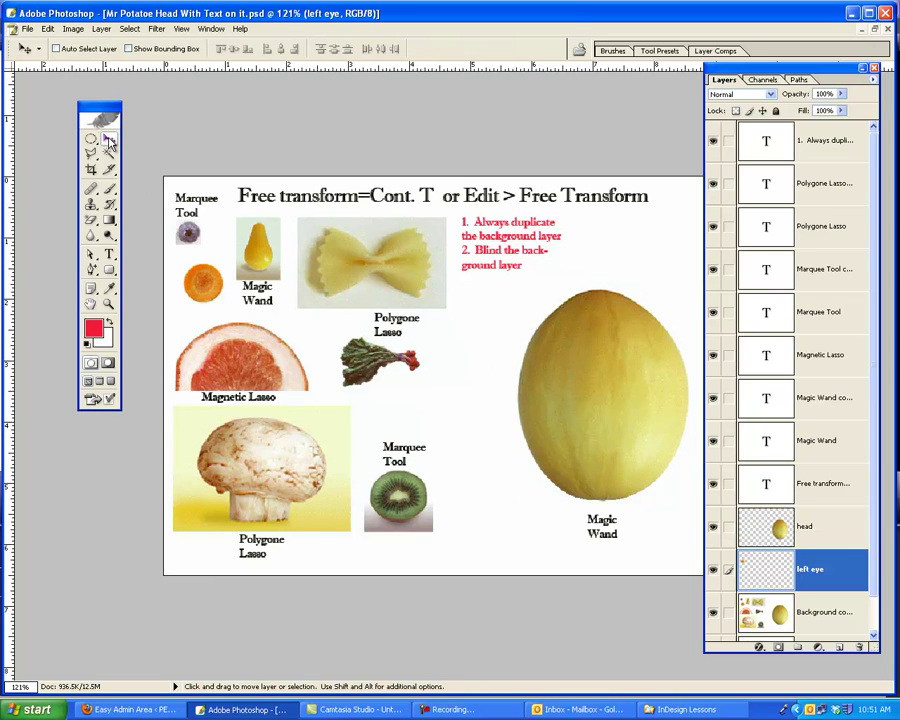
pyautogui.moveTo(199, 291); pyautogui.dragTo(514, 353)
pyautogui.moveTo(522, 360); pyautogui.dragTo(528, 362)
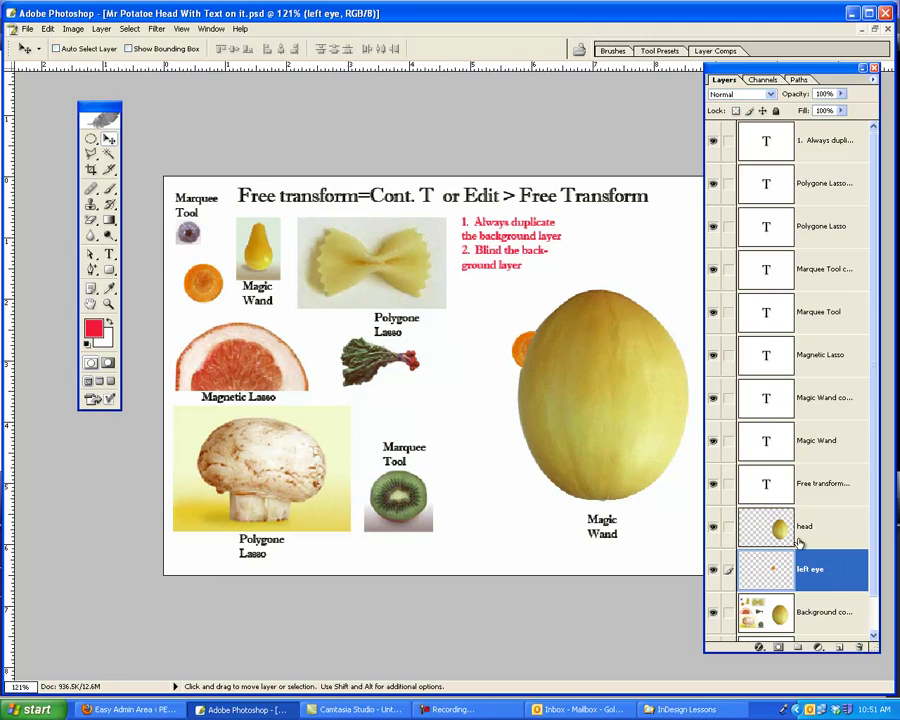
pyautogui.moveTo(842, 575); pyautogui.dragTo(841, 520)
pyautogui.moveTo(538, 354); pyautogui.dragTo(575, 368)
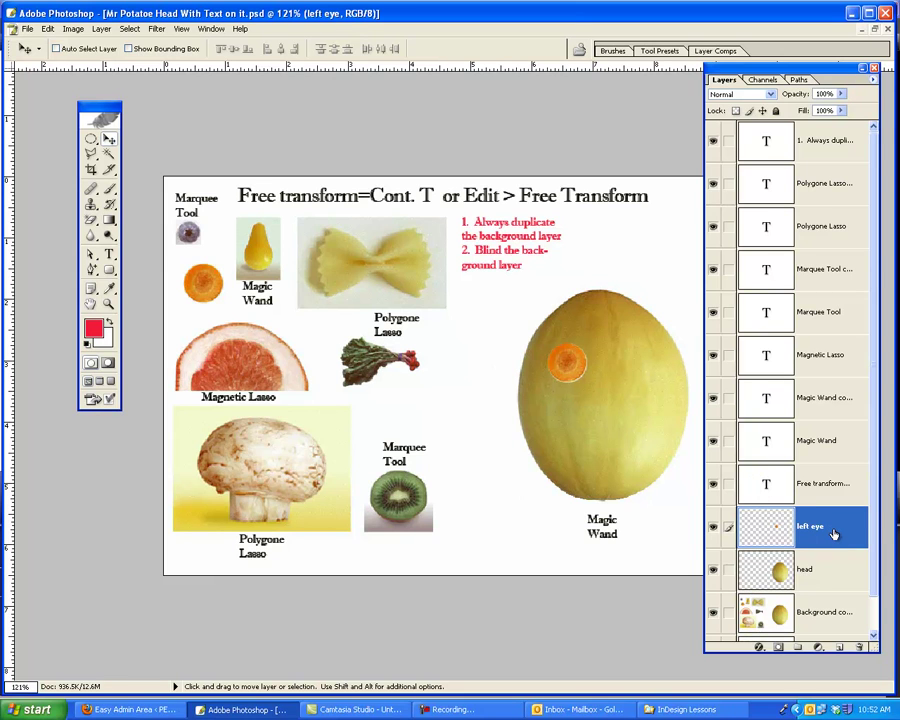
# Duplicate the left eye layer, rename the copy "rigth eye", and place it level with the first eye on the melon's right side.
pyautogui.moveTo(834, 534); pyautogui.dragTo(841, 646)
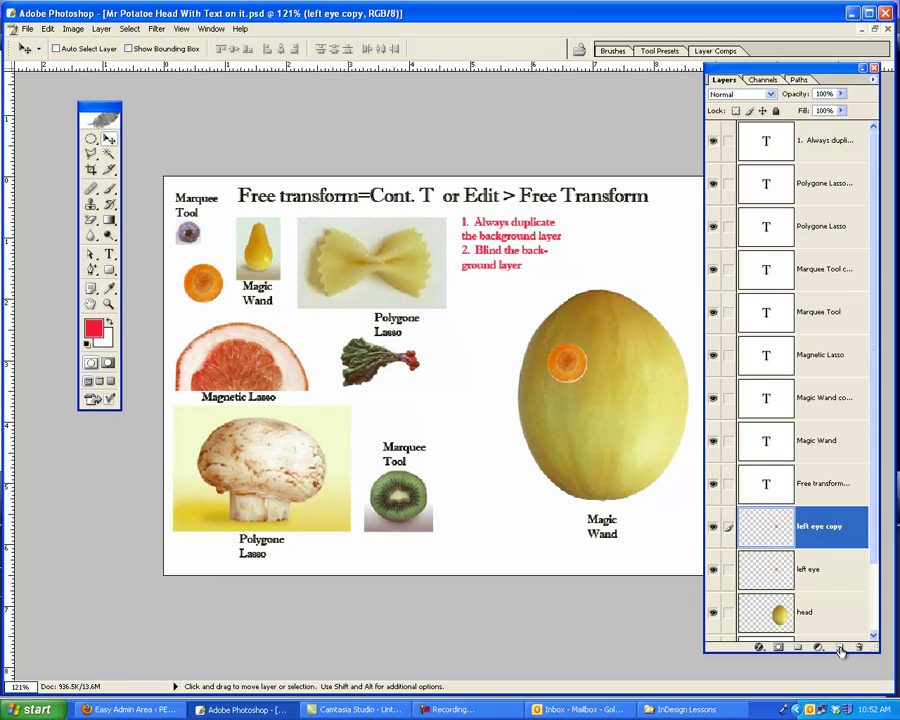
pyautogui.doubleClick(819, 530)
pyautogui.write('rigth eye')
pyautogui.press('Return')
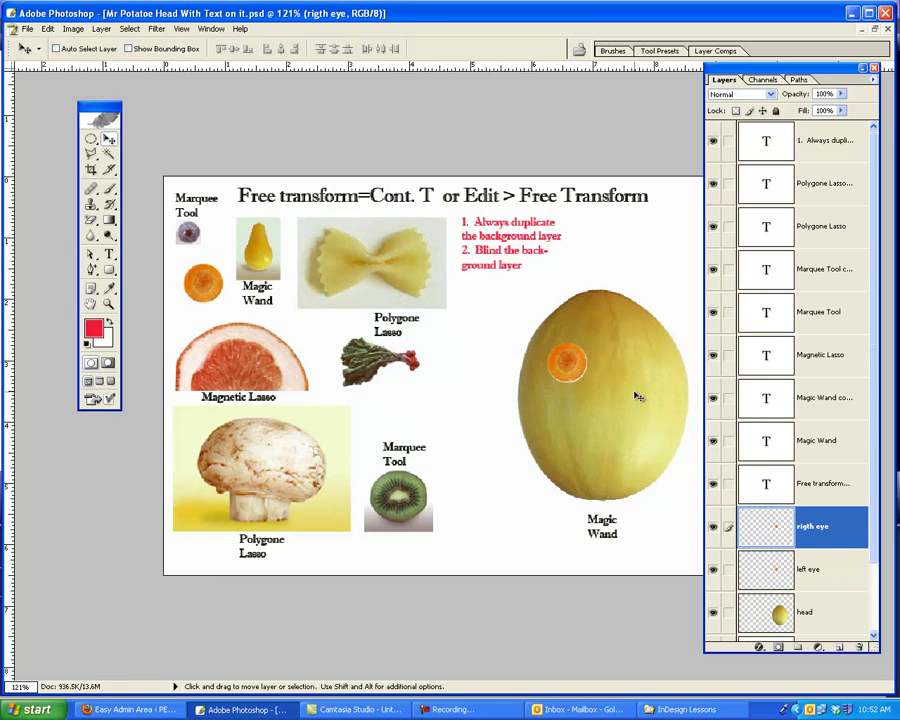
pyautogui.moveTo(570, 367); pyautogui.dragTo(641, 367)
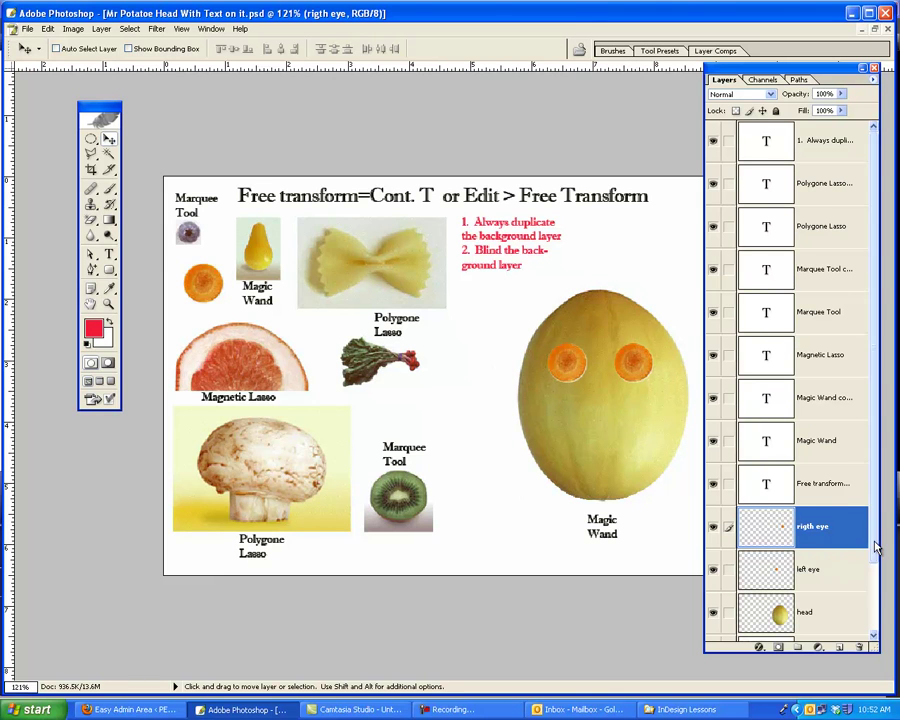
# Make the Background copy layer active.
pyautogui.scroll(-2, 872, 600)
pyautogui.scroll(-1, 875, 605)
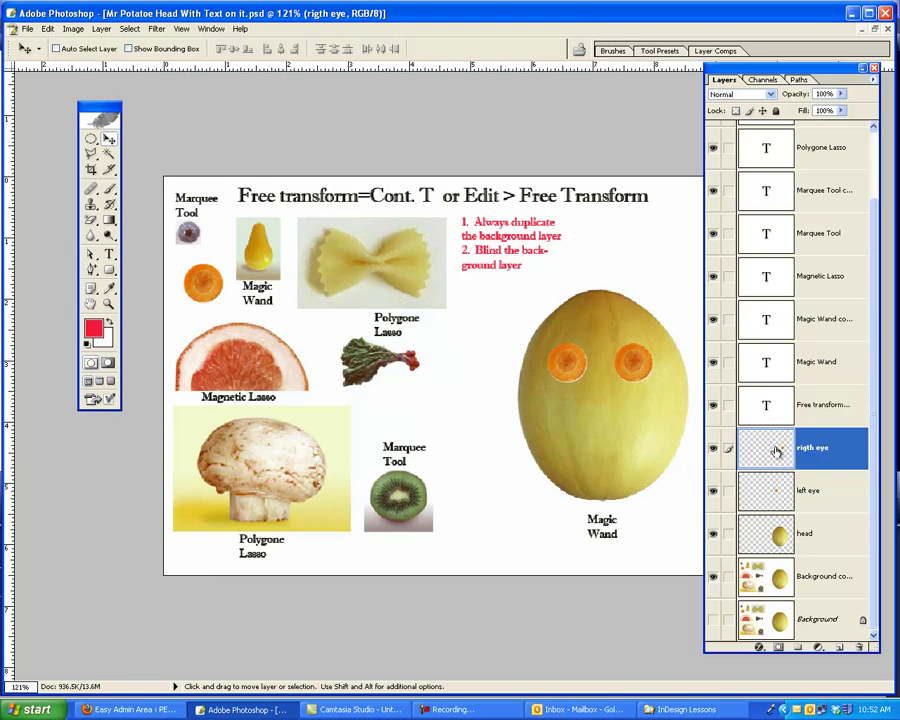
pyautogui.click(821, 581)
pyautogui.moveTo(796, 567); pyautogui.dragTo(781, 555)
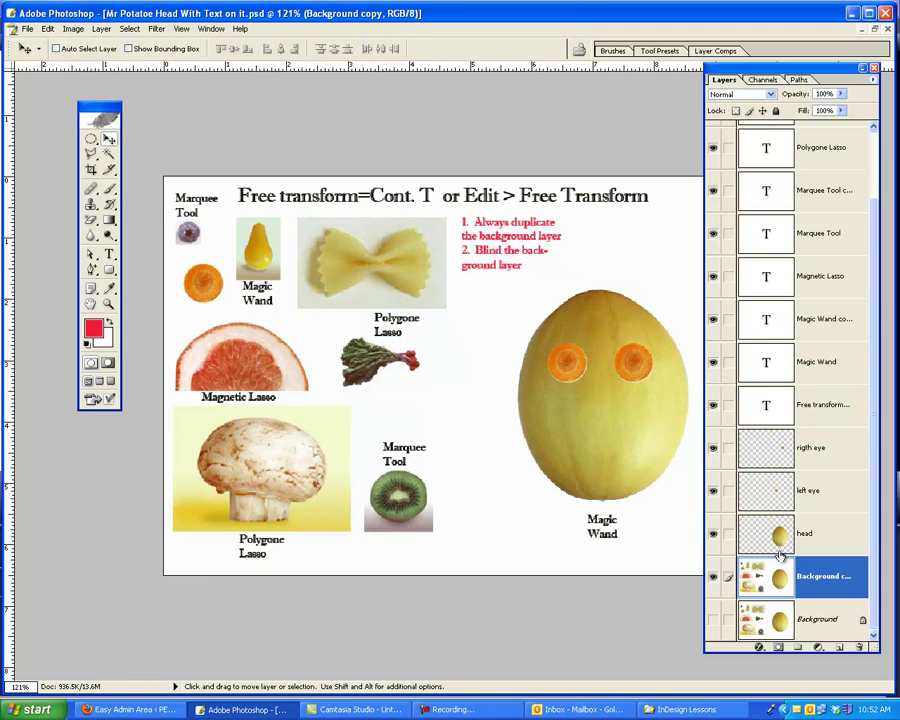